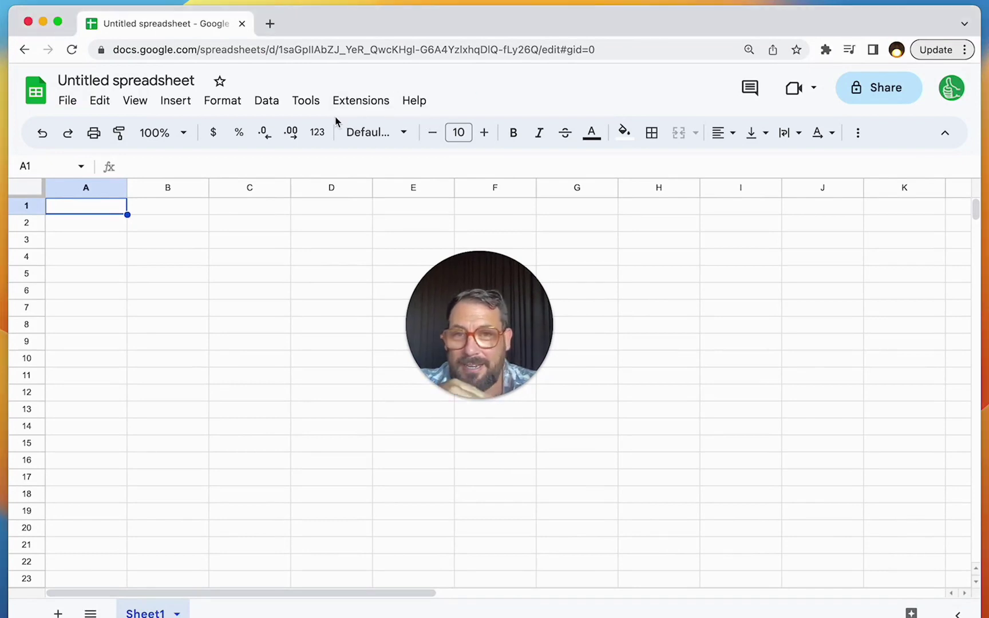
Show the Sheet Styles add-on sidebar from the Extensions menu
{"action": "left_click", "coordinate": [348, 103]}
{"action": "mouse_move", "coordinate": [377, 297]}
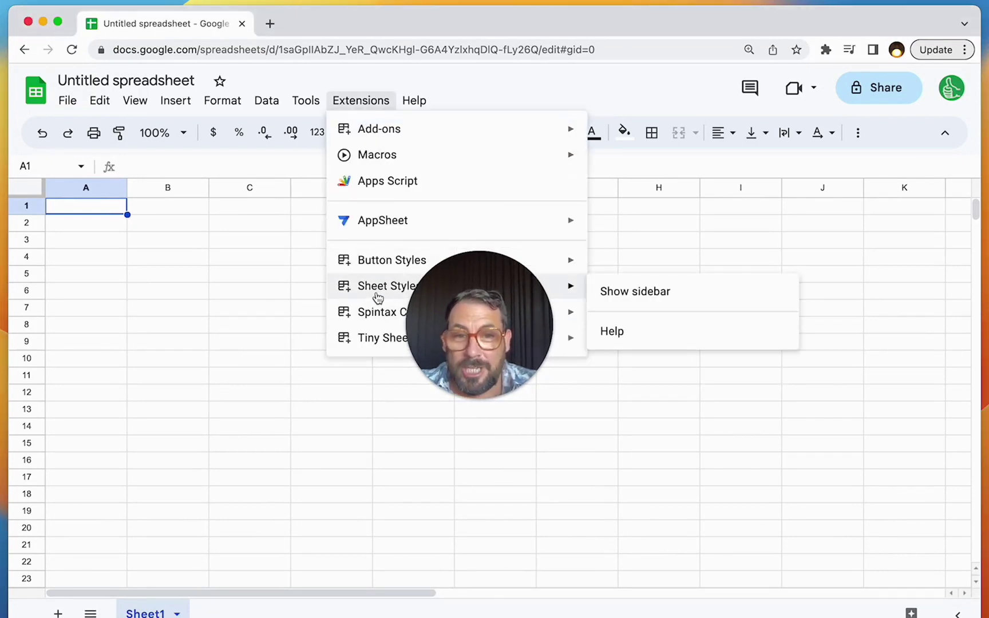
{"action": "left_click", "coordinate": [651, 290]}
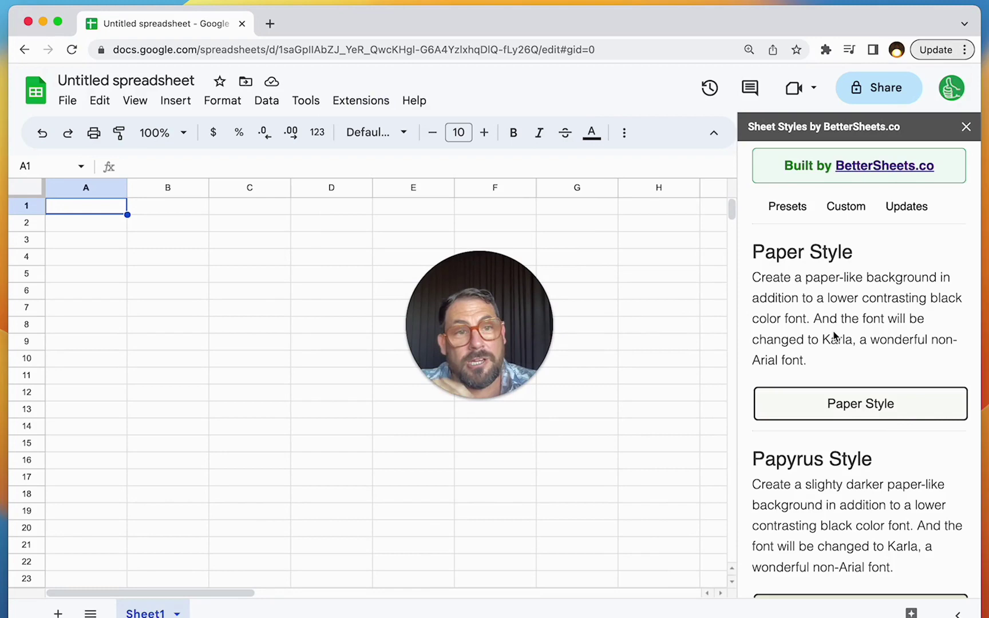
Apply Papyrus Style for a tan paper-like background with Karla font
{"action": "scroll", "coordinate": [836, 330], "scroll_direction": "down", "scroll_amount": 4}
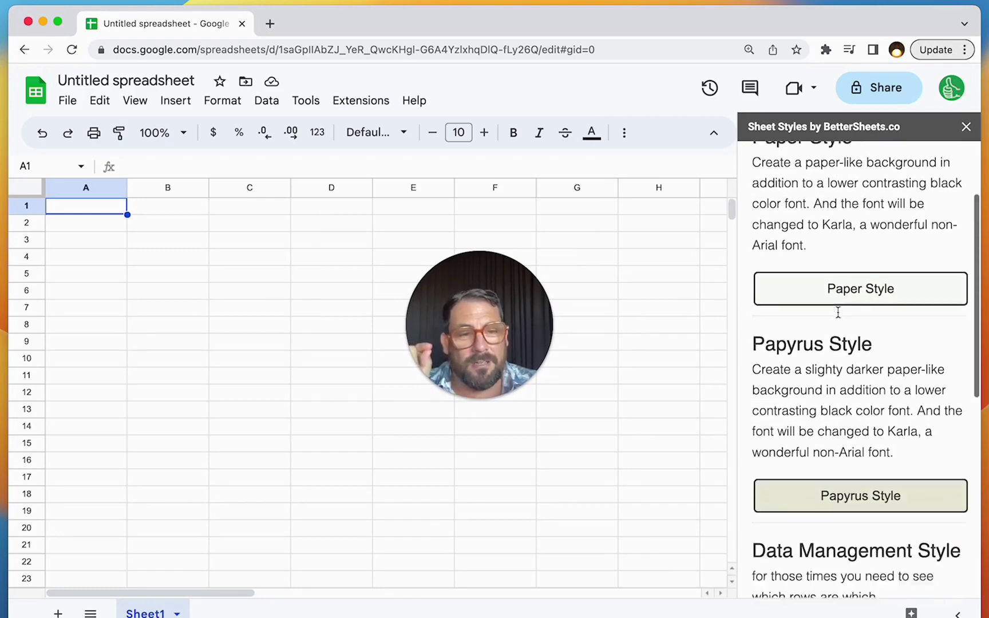
{"action": "scroll", "coordinate": [839, 344], "scroll_direction": "down", "scroll_amount": 1}
{"action": "left_click", "coordinate": [841, 464]}
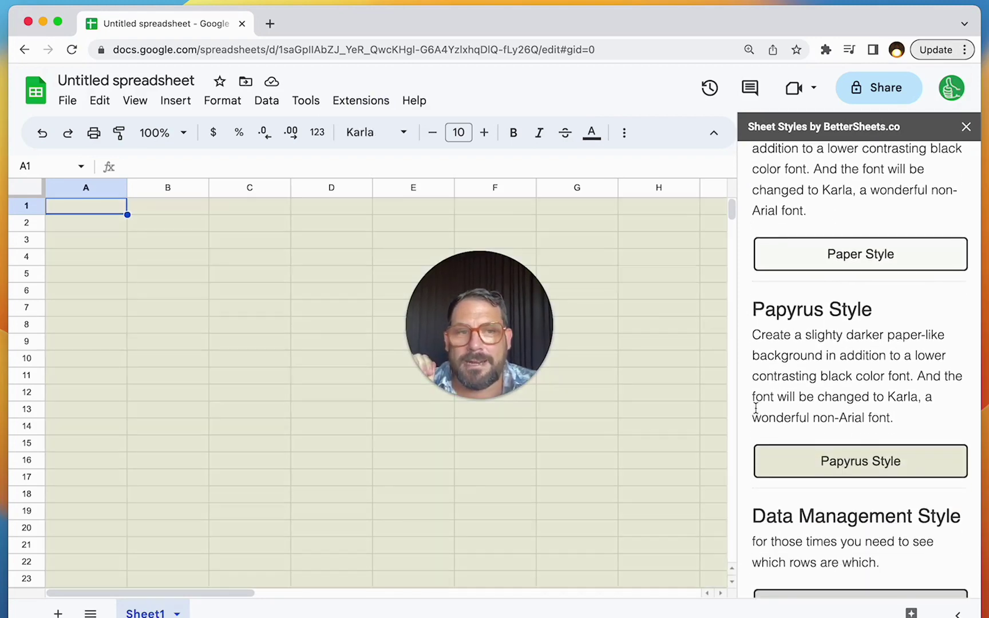
{"action": "scroll", "coordinate": [802, 269], "scroll_direction": "up", "scroll_amount": 5}
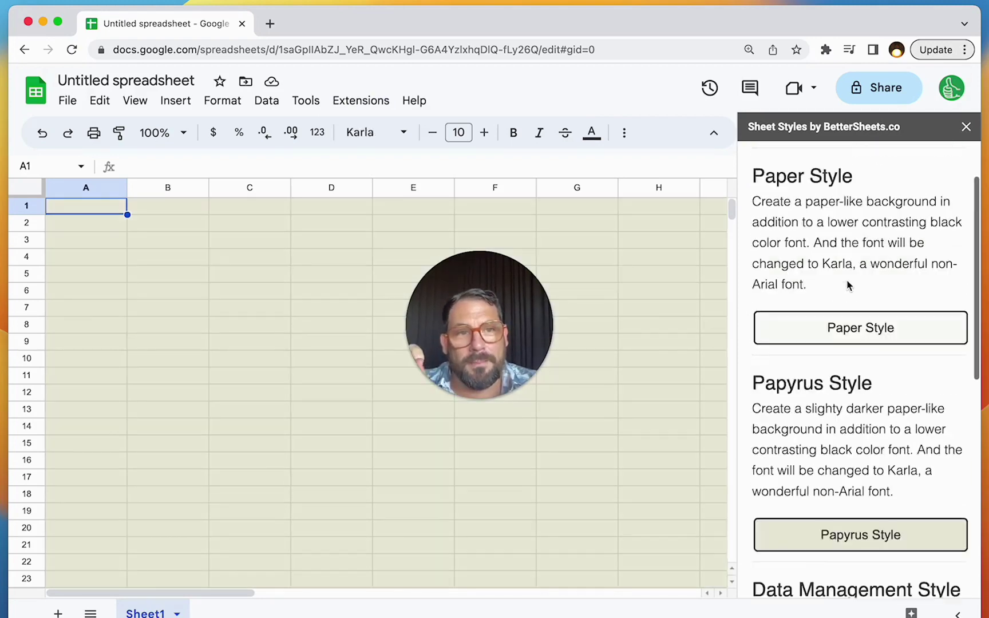
{"action": "left_click", "coordinate": [966, 126]}
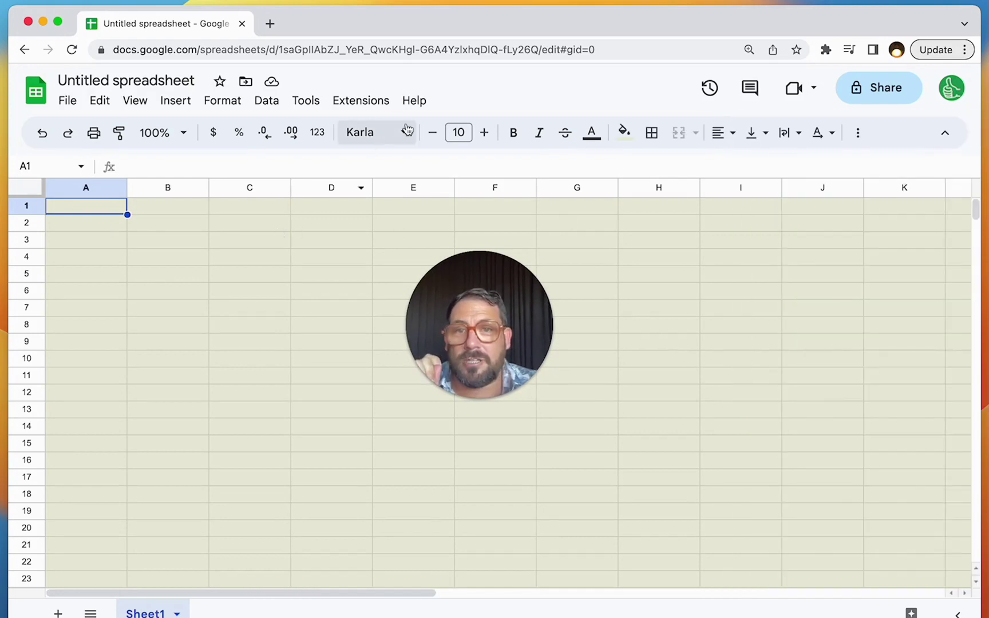
{"action": "left_click", "coordinate": [238, 239]}
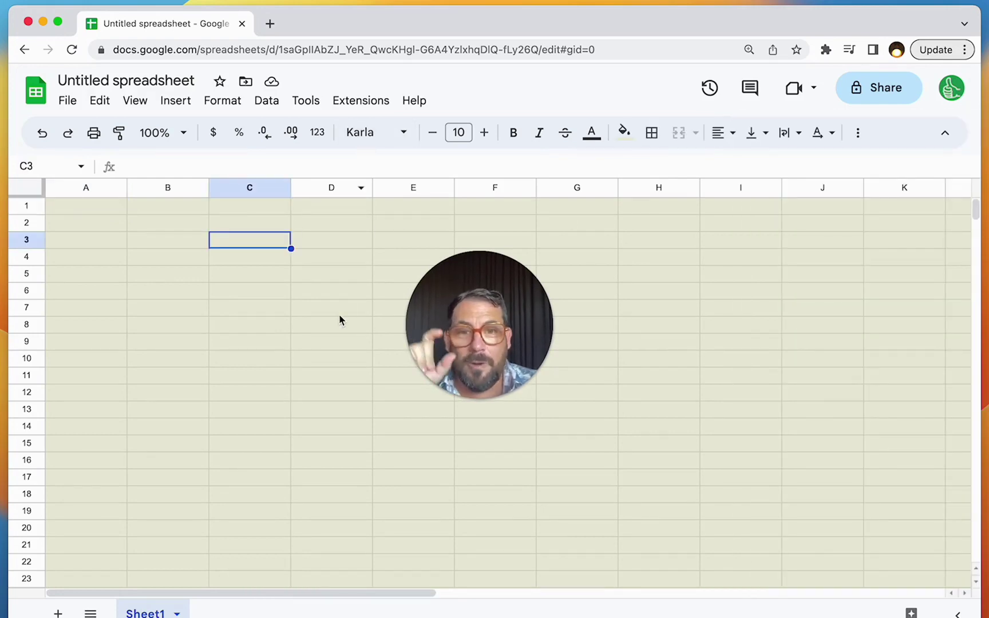
{"action": "left_click_drag", "start_coordinate": [482, 317], "coordinate": [483, 364]}
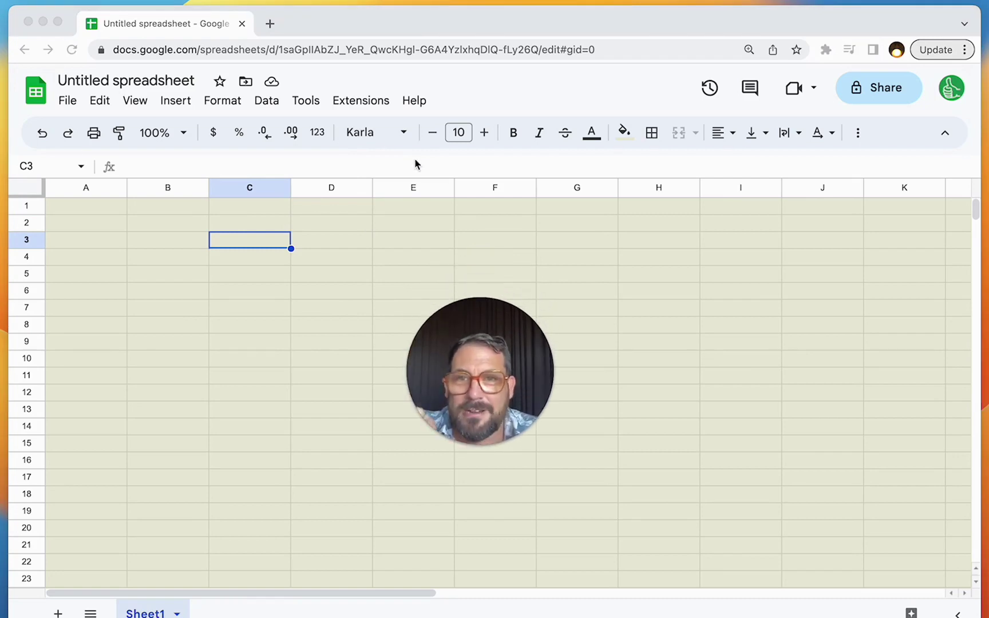
{"action": "left_click", "coordinate": [360, 100]}
{"action": "mouse_move", "coordinate": [399, 130]}
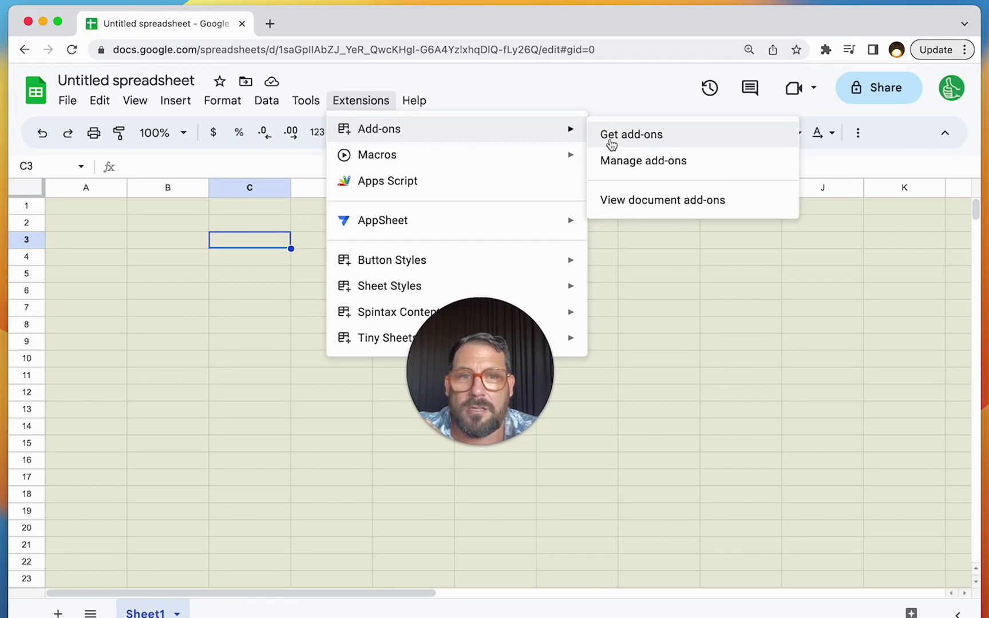
{"action": "left_click", "coordinate": [621, 142]}
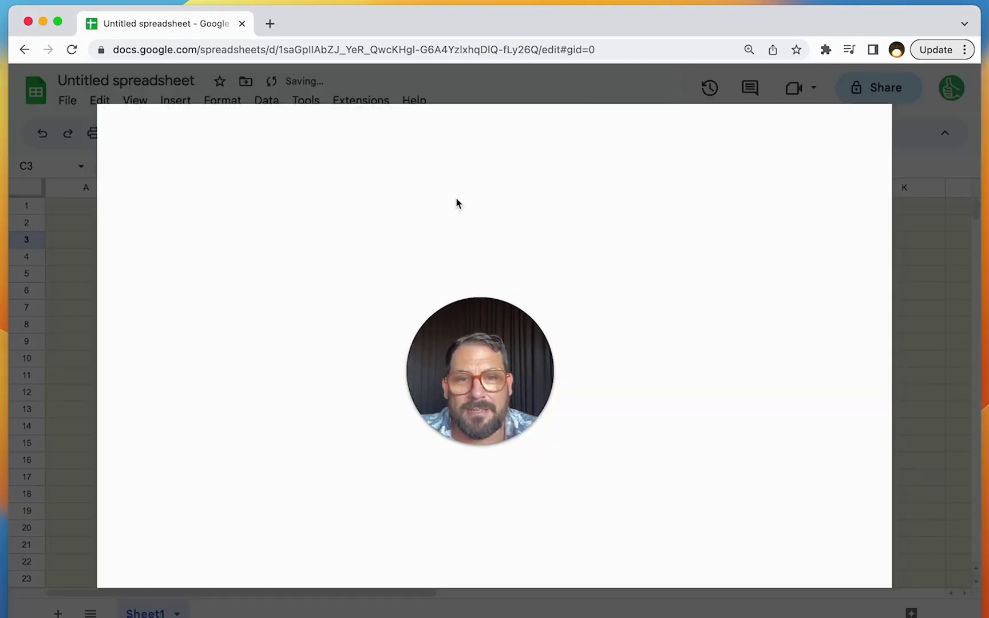
{"action": "left_click", "coordinate": [574, 133]}
{"action": "type", "text": "sgh"}
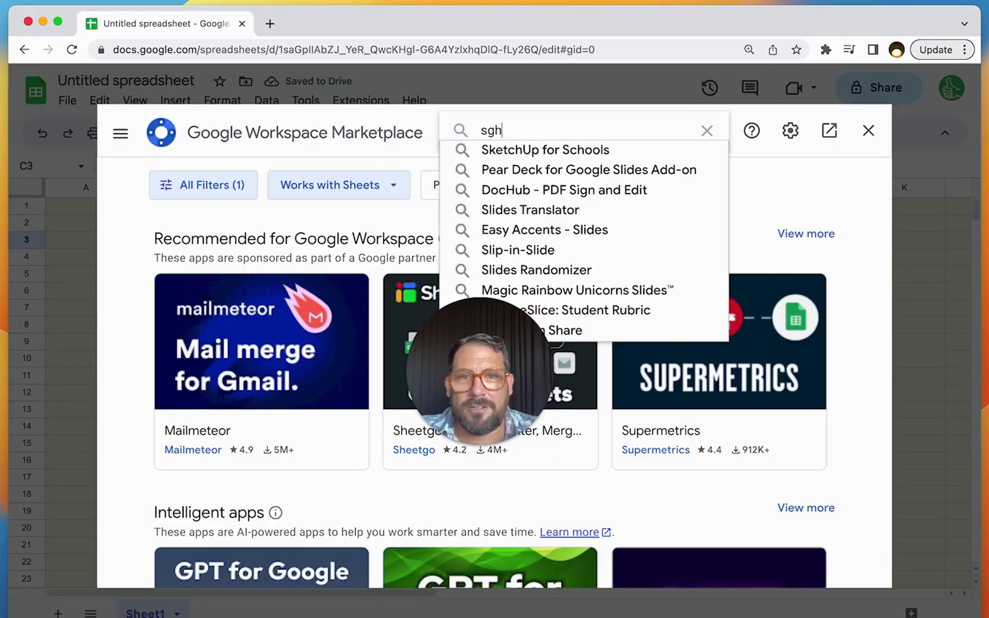
{"action": "key", "text": "BackSpace"}
{"action": "key", "text": "BackSpace"}
{"action": "type", "text": "heet styles"}
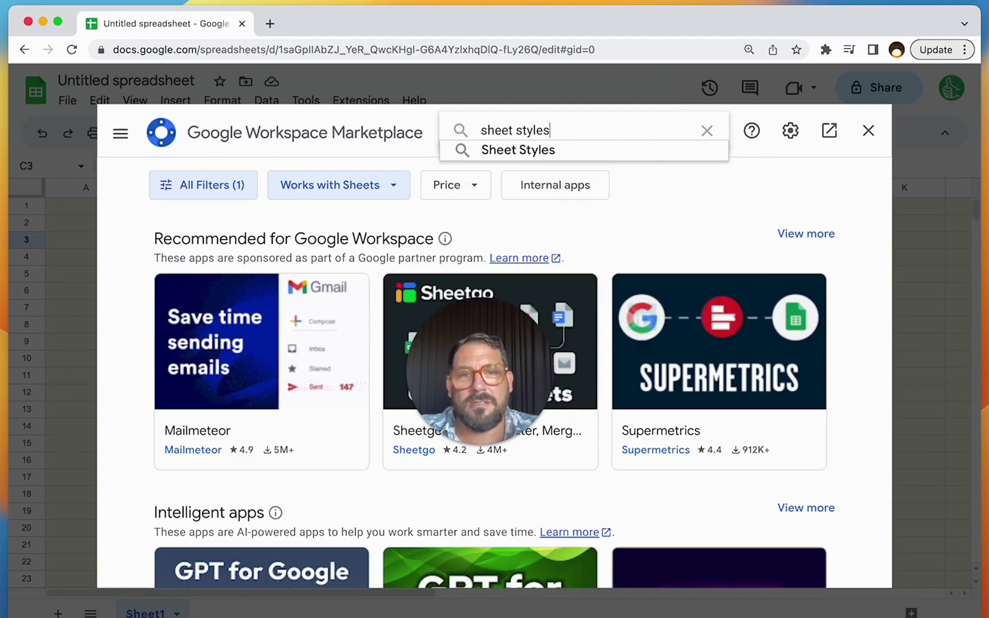
{"action": "key", "text": "Return"}
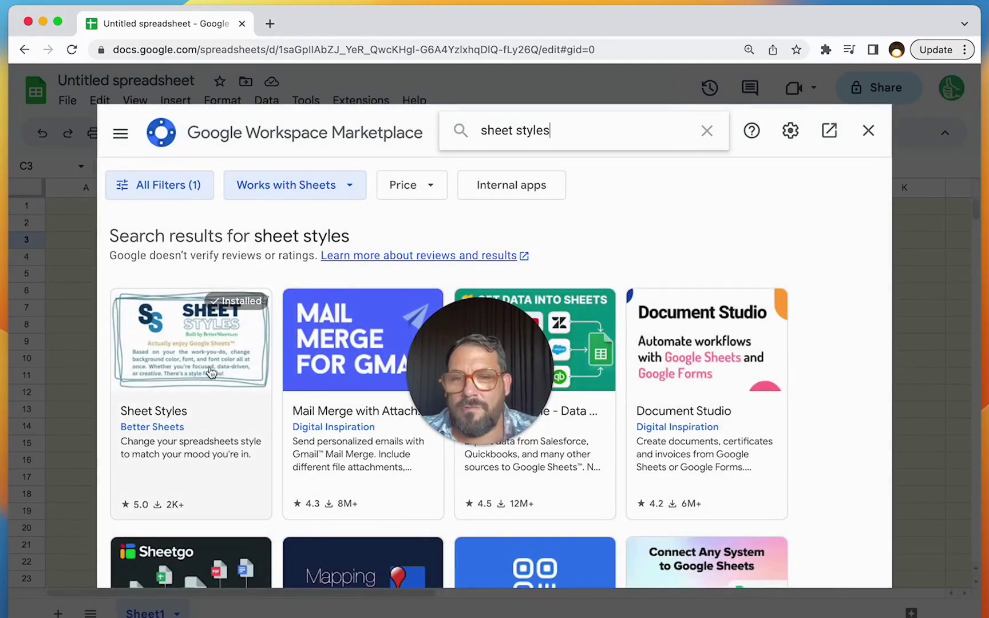
{"action": "left_click", "coordinate": [875, 130]}
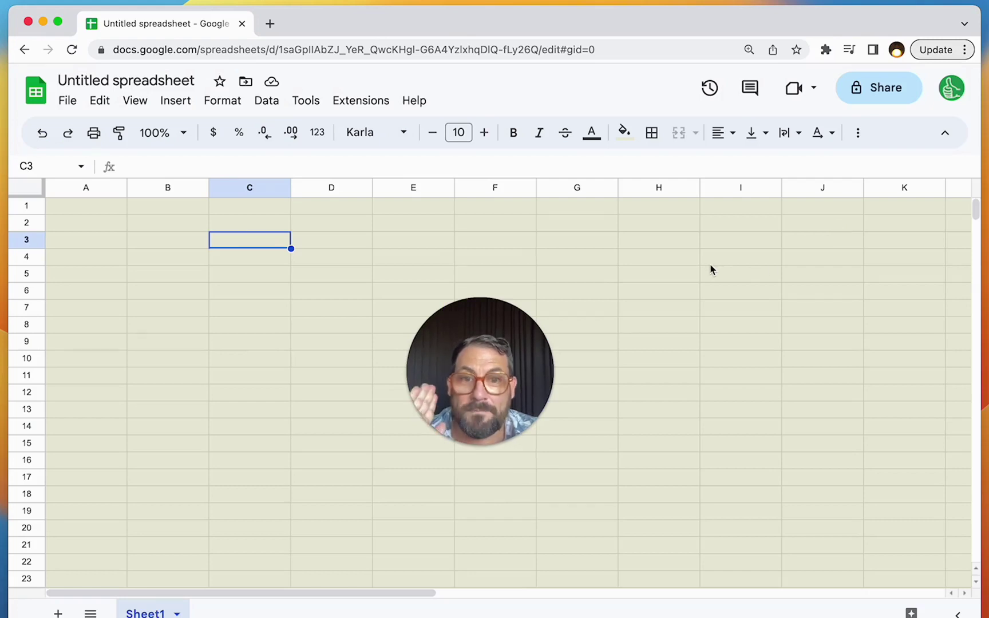
{"action": "left_click", "coordinate": [195, 267]}
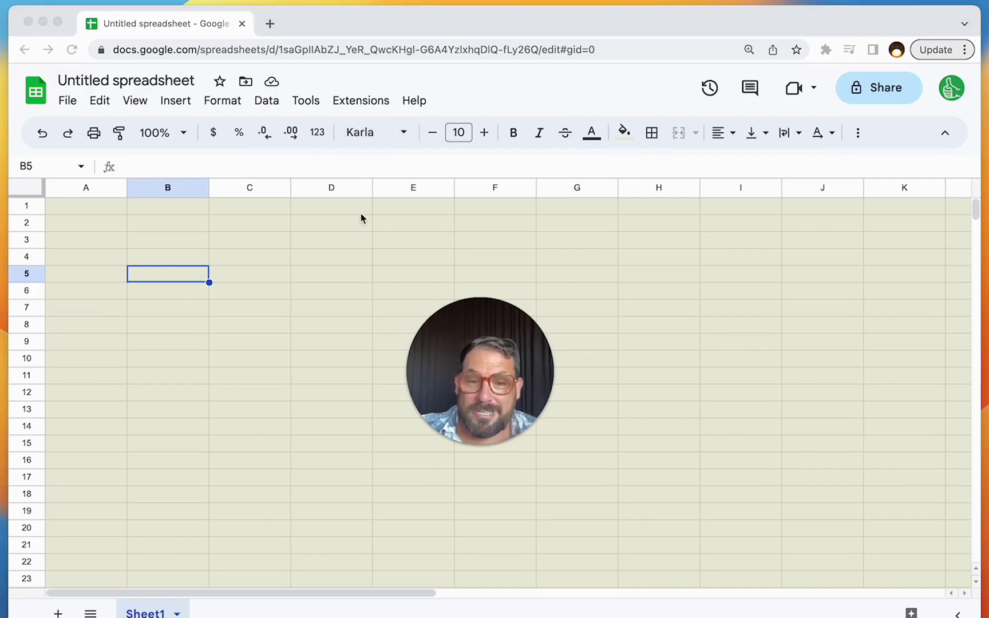
{"action": "left_click", "coordinate": [324, 246]}
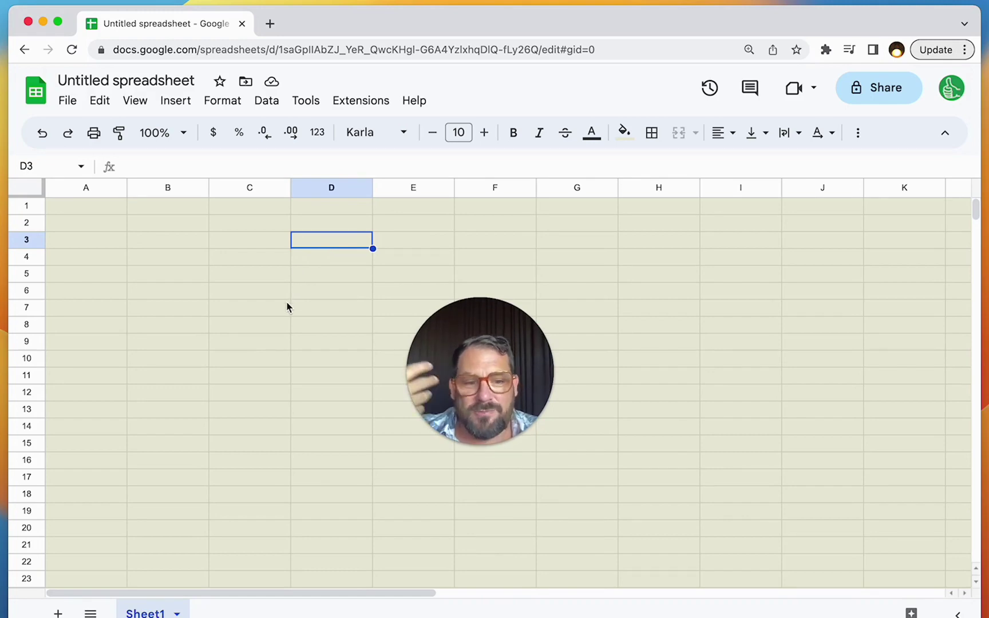
{"action": "key", "text": "XF86MonBrightnessDown"}
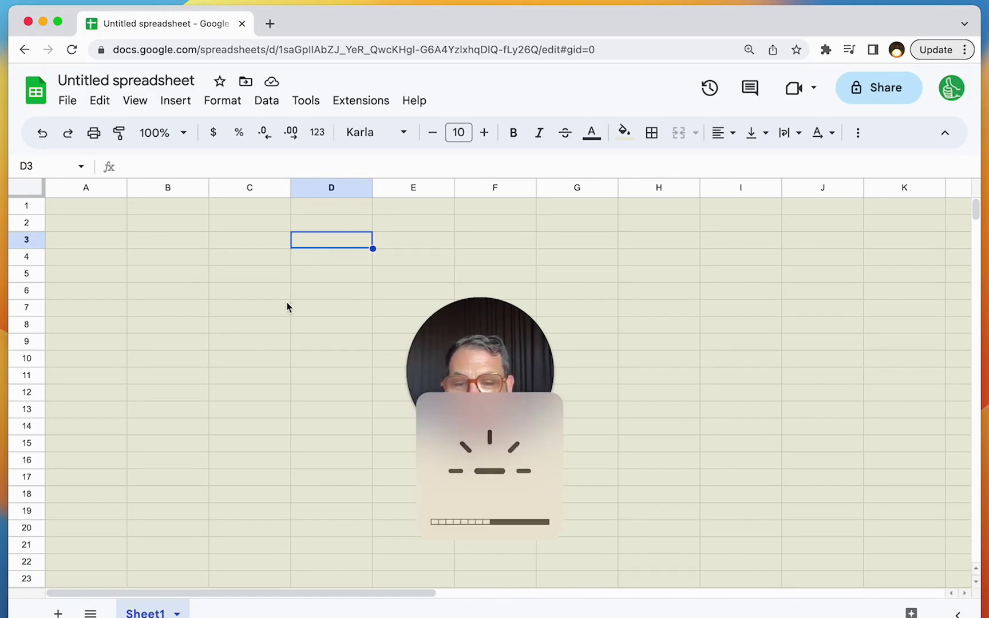
{"action": "key", "text": "XF86MonBrightnessUp"}
{"action": "key", "text": "XF86MonBrightnessUp"}
{"action": "key", "text": "XF86MonBrightnessUp"}
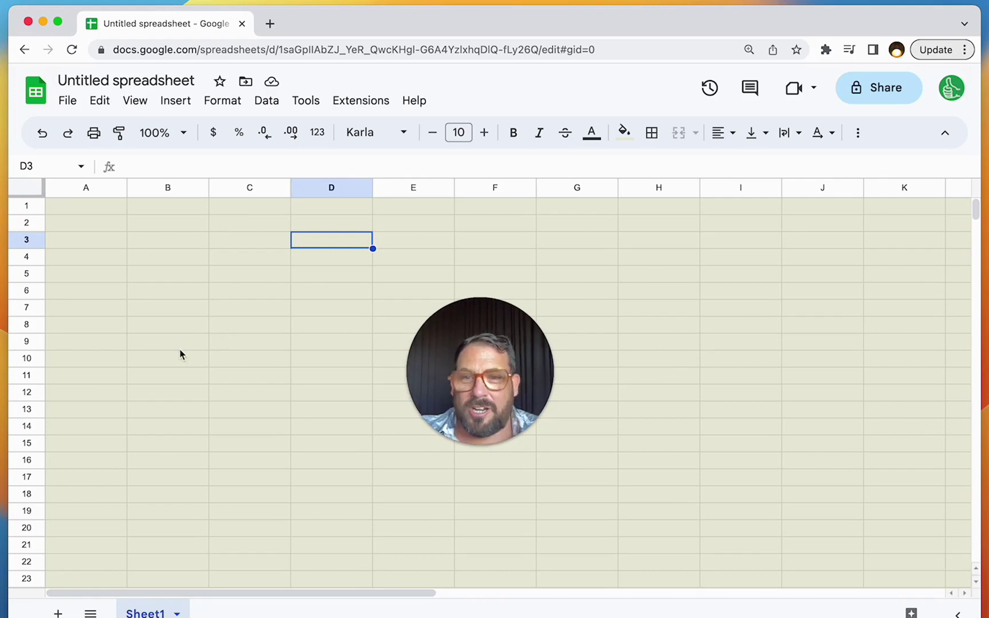
{"action": "left_click", "coordinate": [177, 291]}
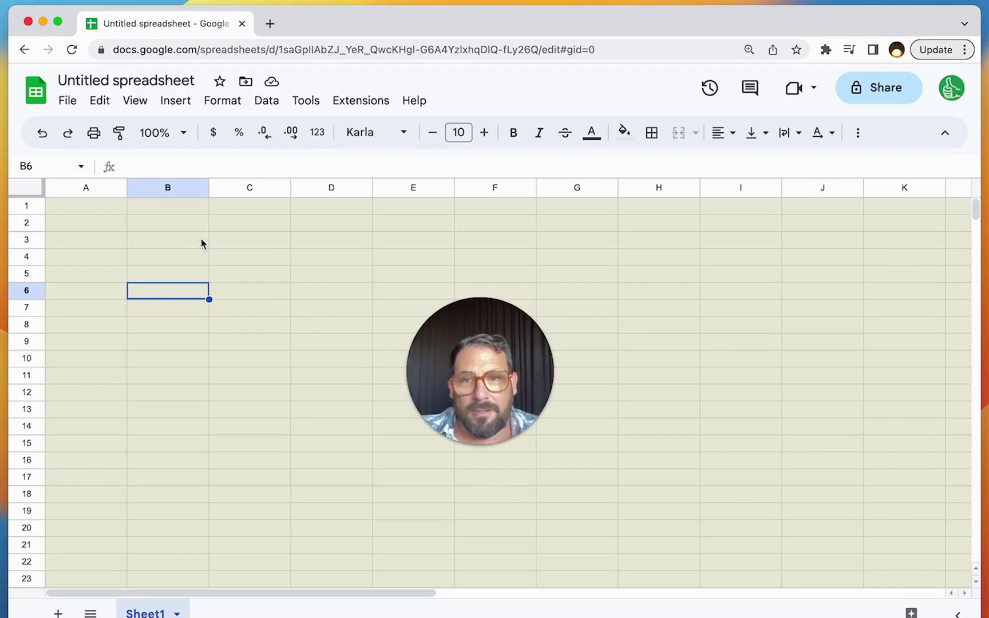
Reopen the Sheet Styles sidebar and apply Dark Style to the whole sheet
{"action": "left_click", "coordinate": [164, 226]}
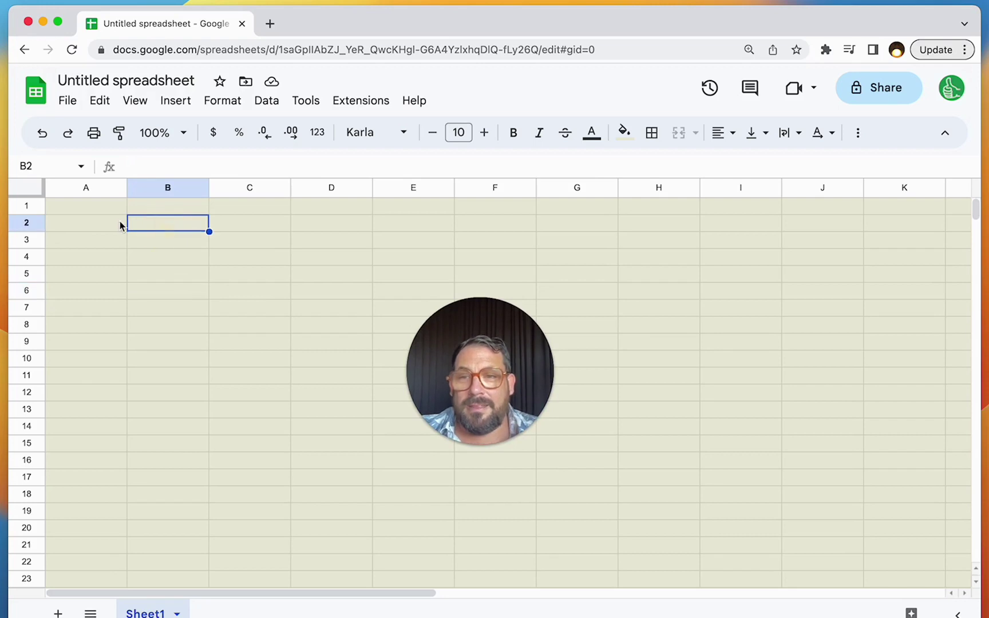
{"action": "left_click", "coordinate": [355, 103]}
{"action": "mouse_move", "coordinate": [396, 292]}
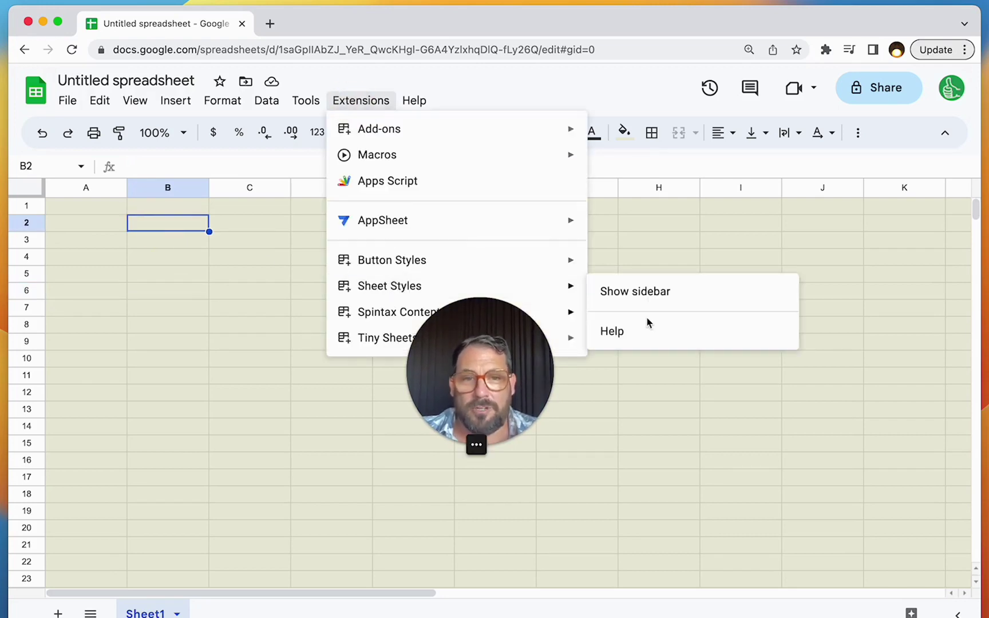
{"action": "left_click", "coordinate": [657, 295]}
{"action": "left_click", "coordinate": [330, 105]}
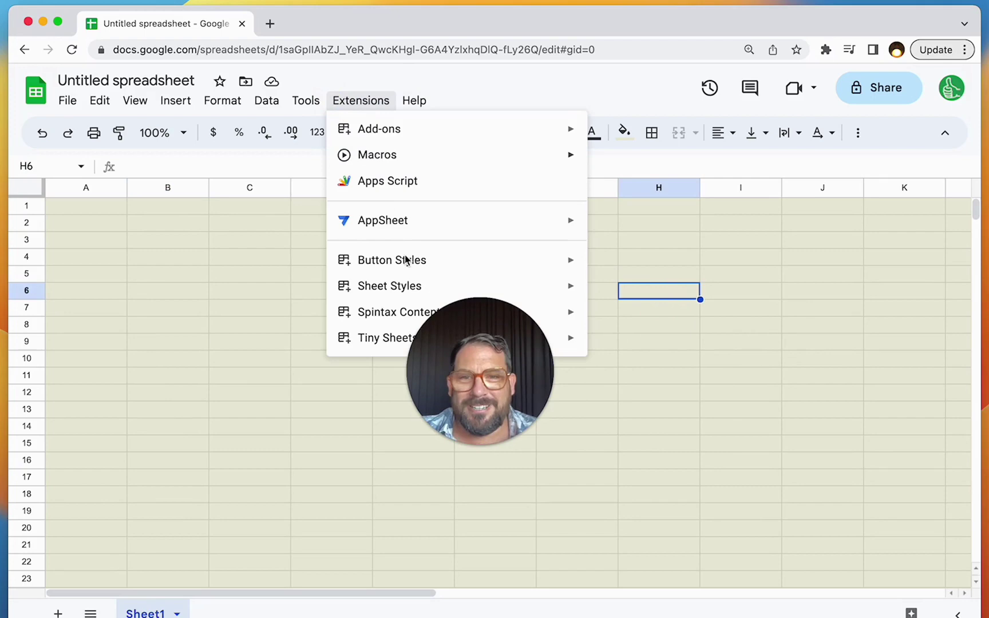
{"action": "mouse_move", "coordinate": [404, 285]}
{"action": "left_click", "coordinate": [639, 292]}
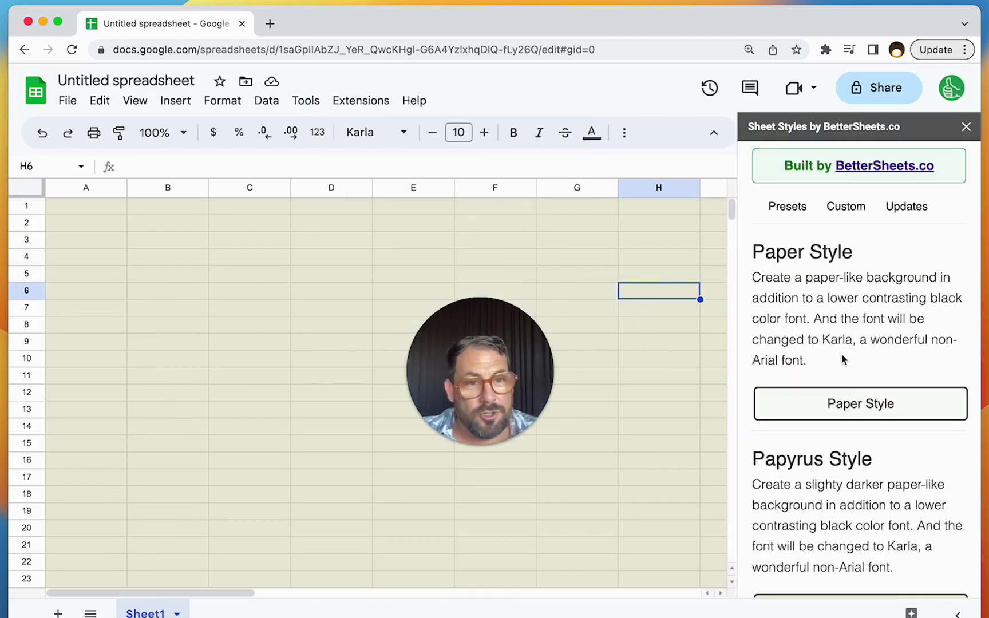
{"action": "scroll", "coordinate": [846, 403], "scroll_direction": "down", "scroll_amount": 7}
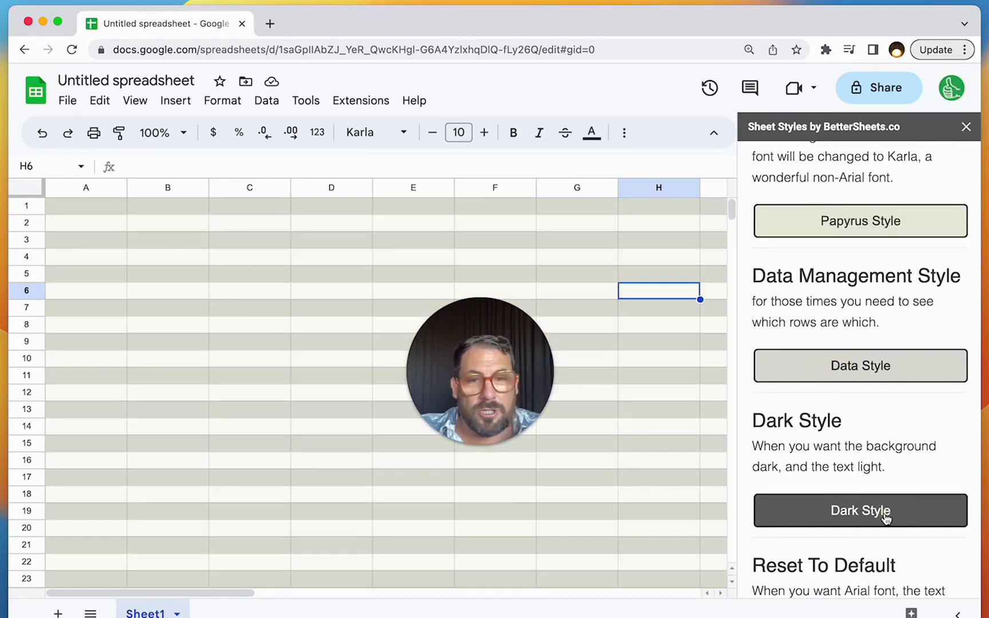
{"action": "left_click", "coordinate": [853, 503]}
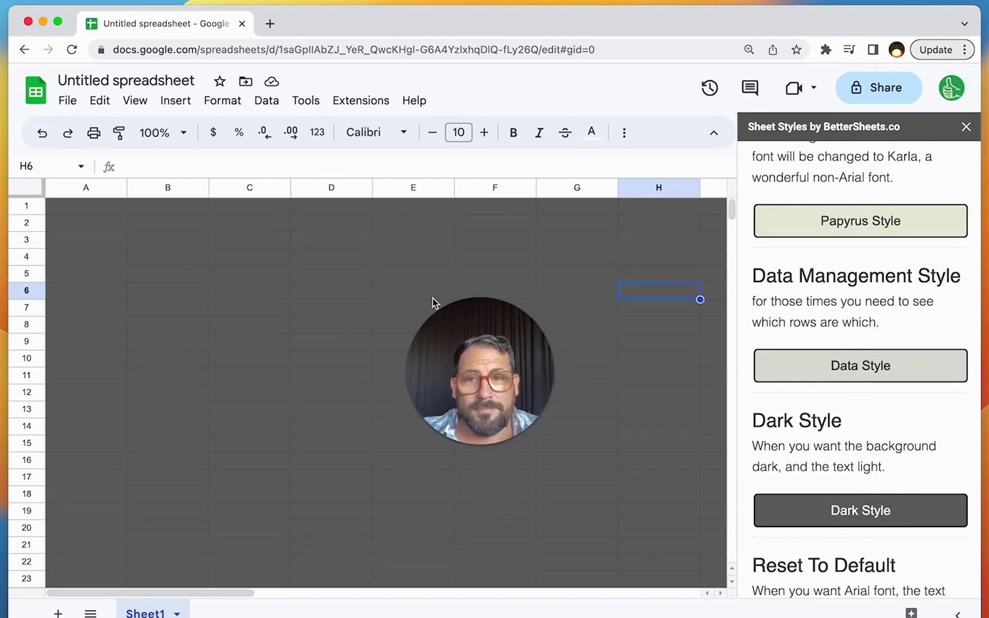
Enter 'This Dark Mode' in cell B5
{"action": "left_click", "coordinate": [206, 279]}
{"action": "type", "text": "Th"}
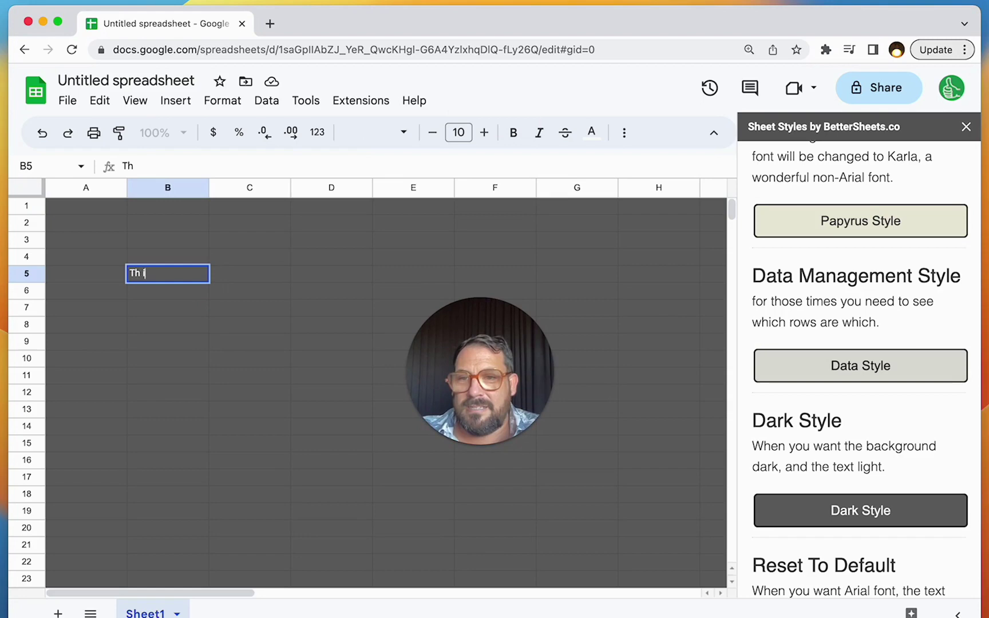
{"action": "type", "text": "is Dark Mode"}
{"action": "key", "text": "Return"}
{"action": "left_click", "coordinate": [314, 294]}
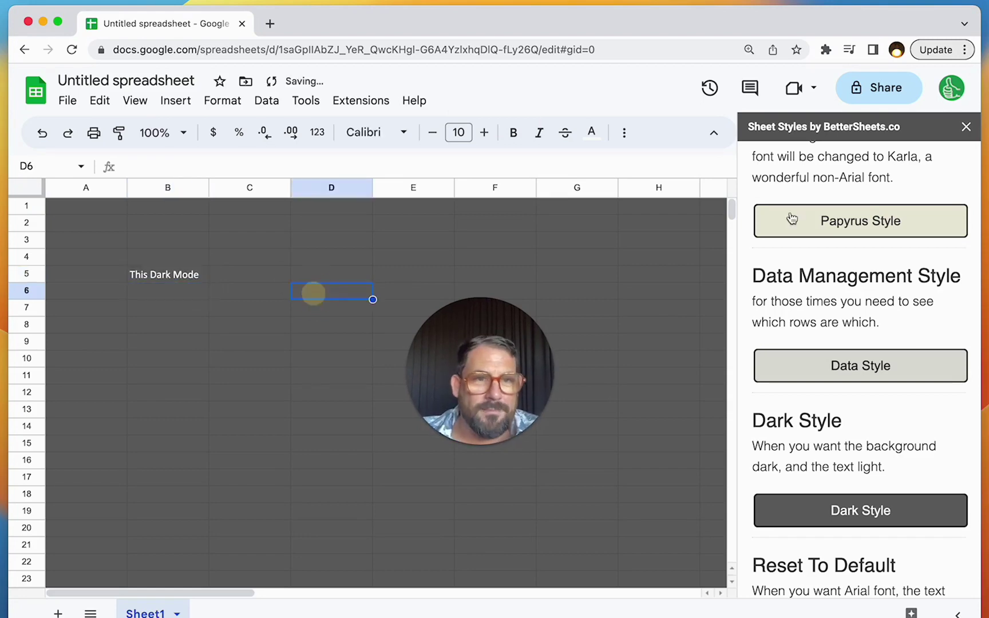
{"action": "scroll", "coordinate": [812, 254], "scroll_direction": "up", "scroll_amount": 8}
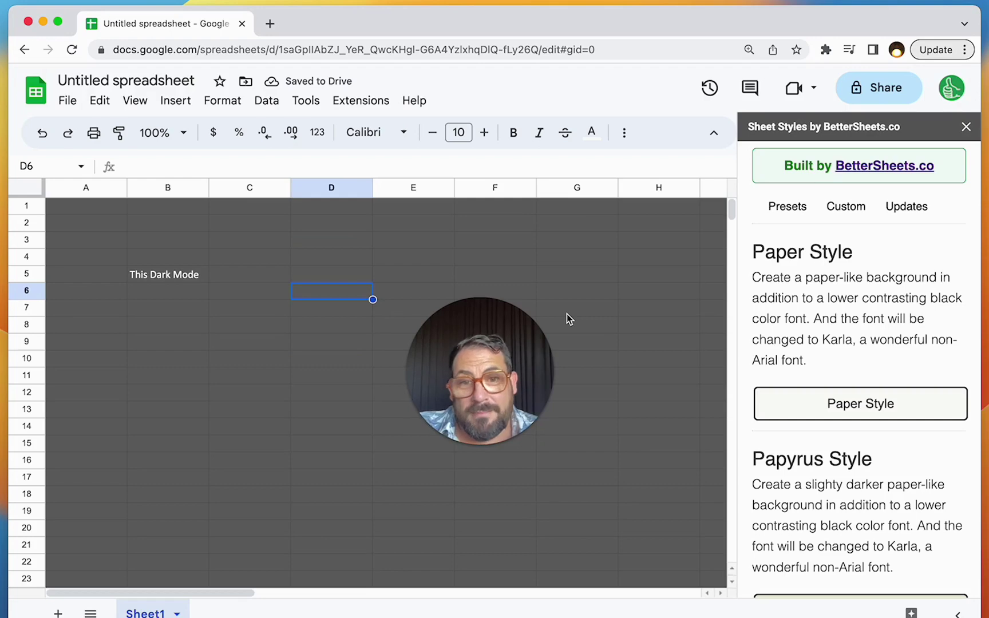
Set a custom style with a pale green background and dark grey font colour
{"action": "left_click", "coordinate": [843, 222]}
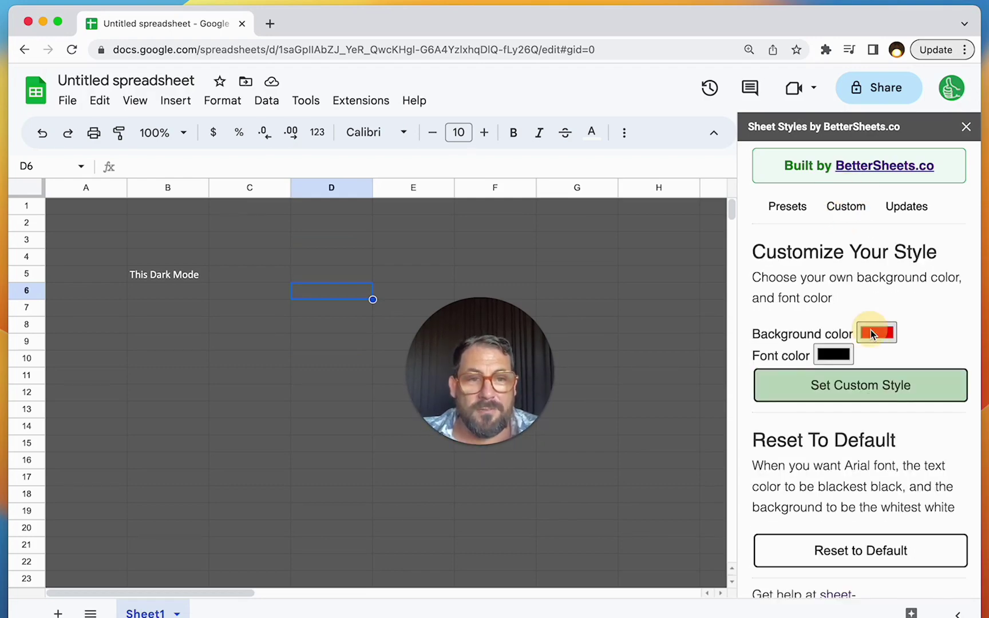
{"action": "left_click", "coordinate": [870, 333]}
{"action": "left_click_drag", "start_coordinate": [830, 472], "coordinate": [844, 473]}
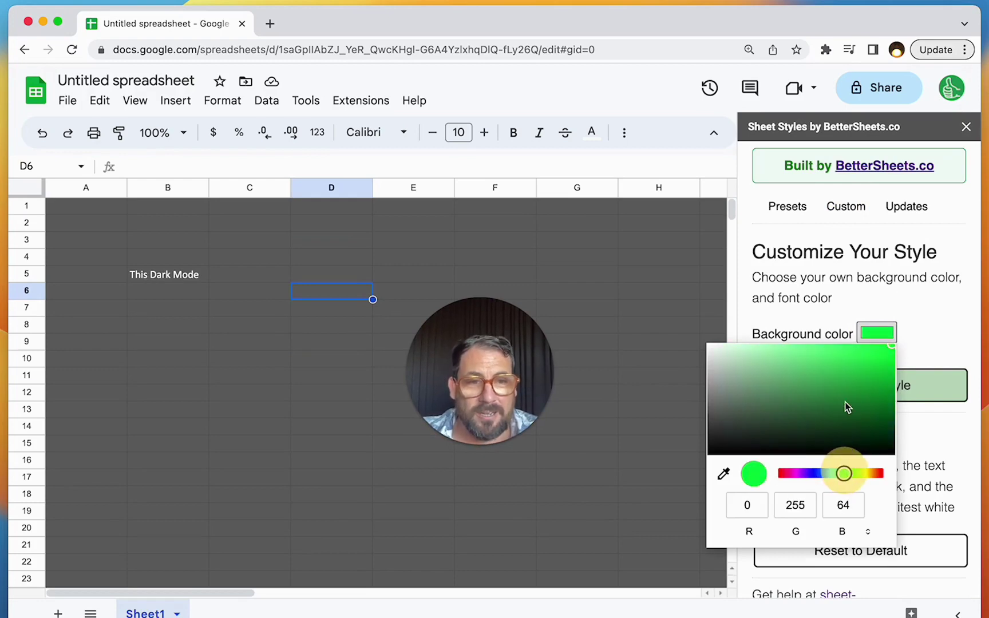
{"action": "left_click_drag", "start_coordinate": [846, 406], "coordinate": [751, 370]}
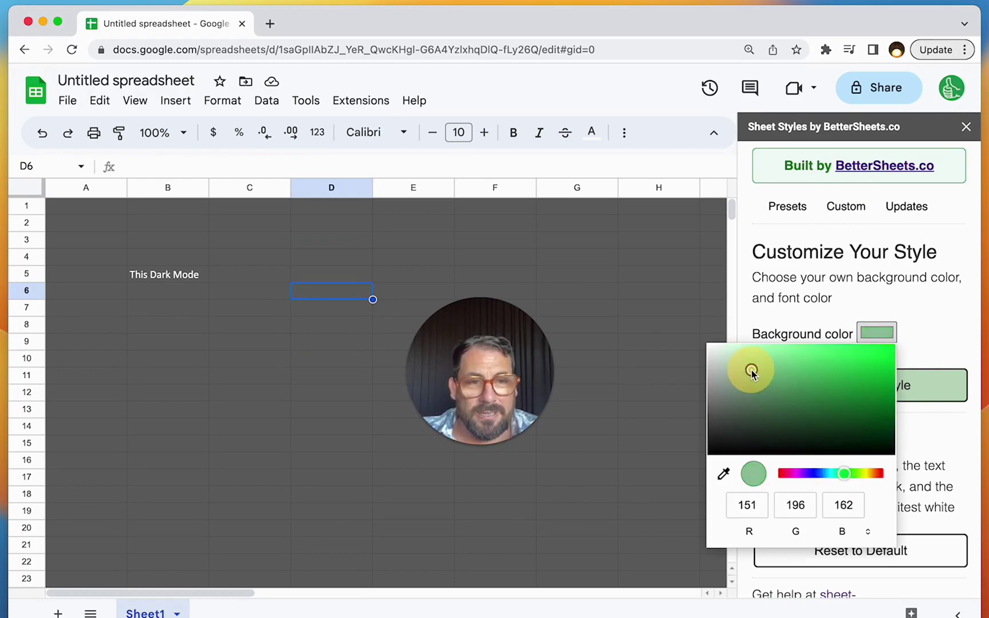
{"action": "left_click", "coordinate": [936, 311]}
{"action": "left_click", "coordinate": [830, 353]}
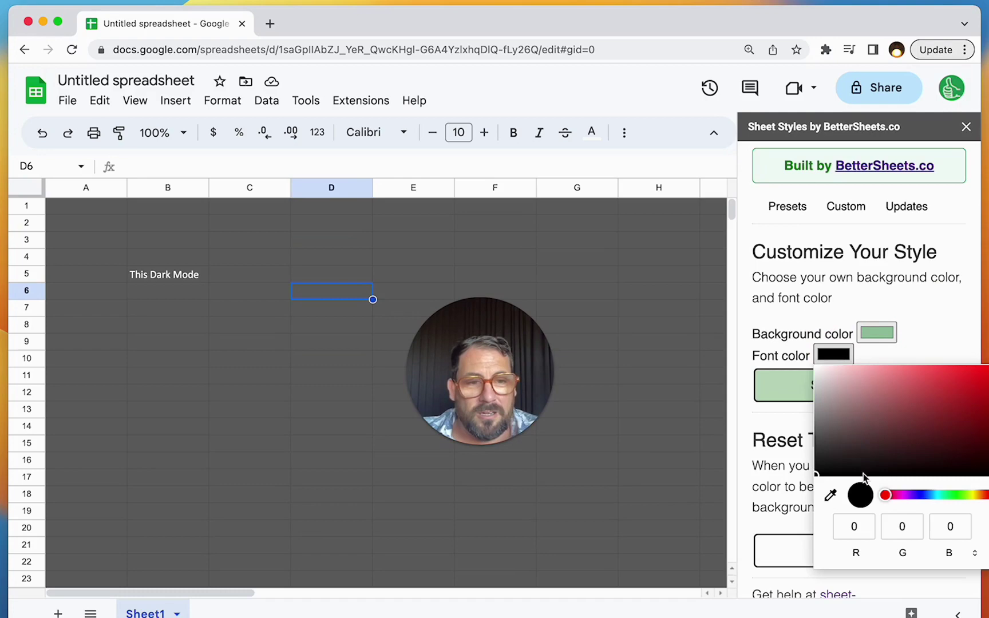
{"action": "left_click", "coordinate": [848, 446]}
{"action": "left_click_drag", "start_coordinate": [848, 445], "coordinate": [842, 430]}
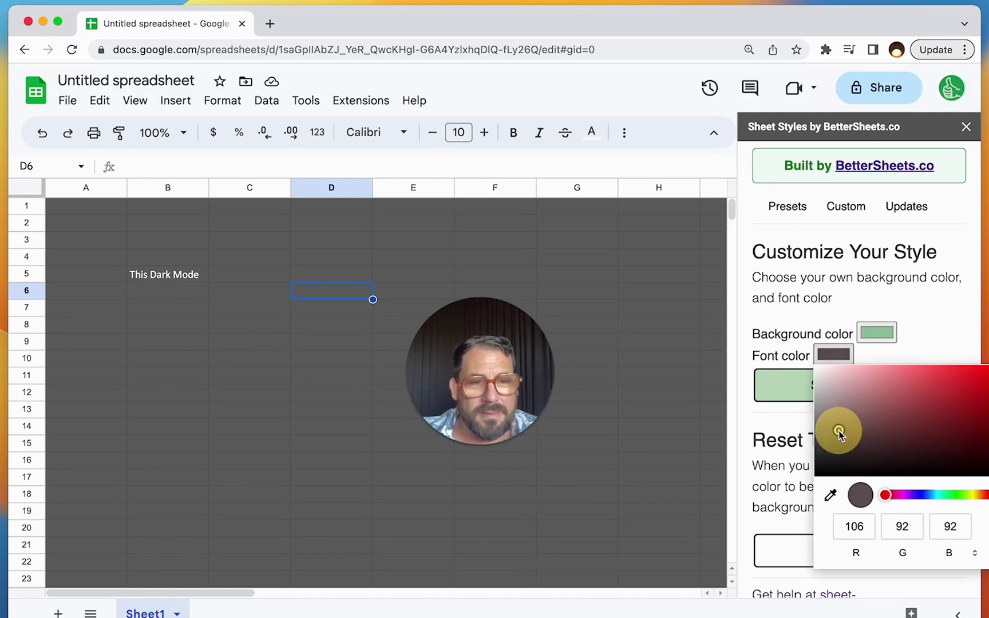
{"action": "left_click", "coordinate": [799, 327]}
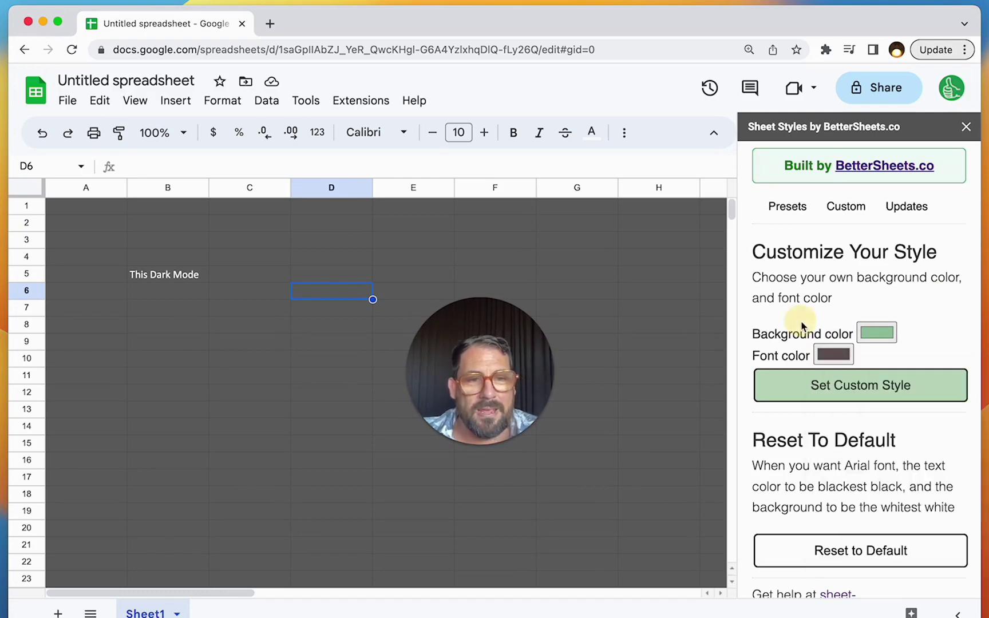
{"action": "left_click", "coordinate": [812, 392]}
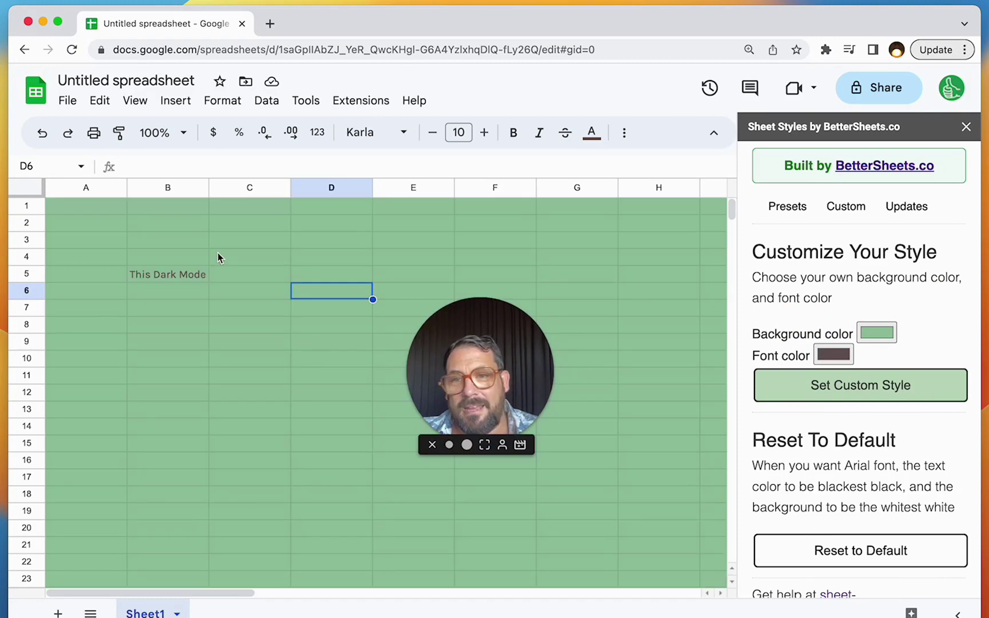
Lighten the custom background to a paler mint green (RGB 219, 240, 224)
{"action": "left_click", "coordinate": [225, 256]}
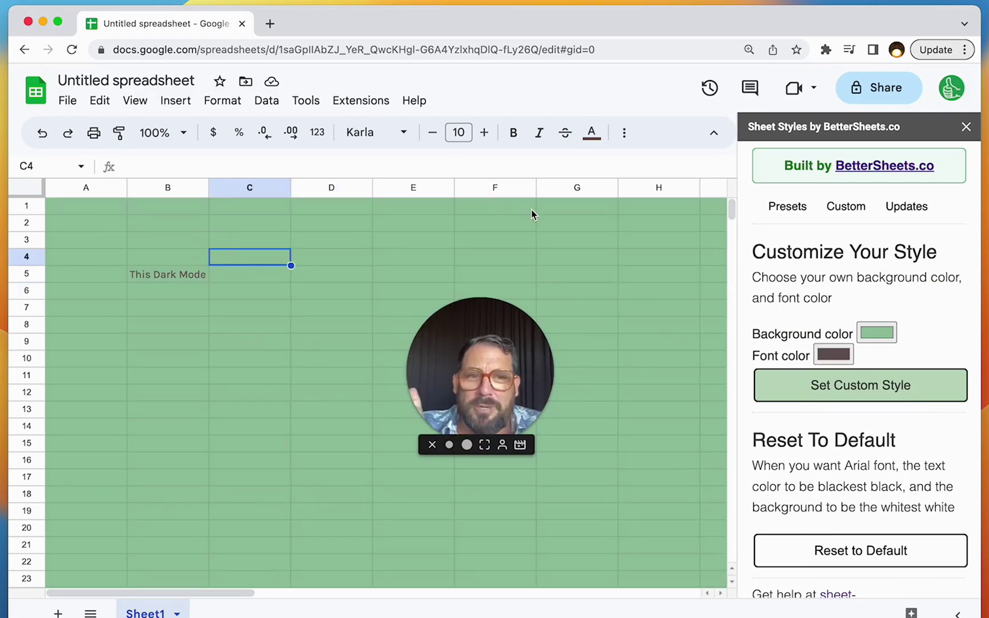
{"action": "left_click", "coordinate": [876, 333]}
{"action": "left_click", "coordinate": [744, 364]}
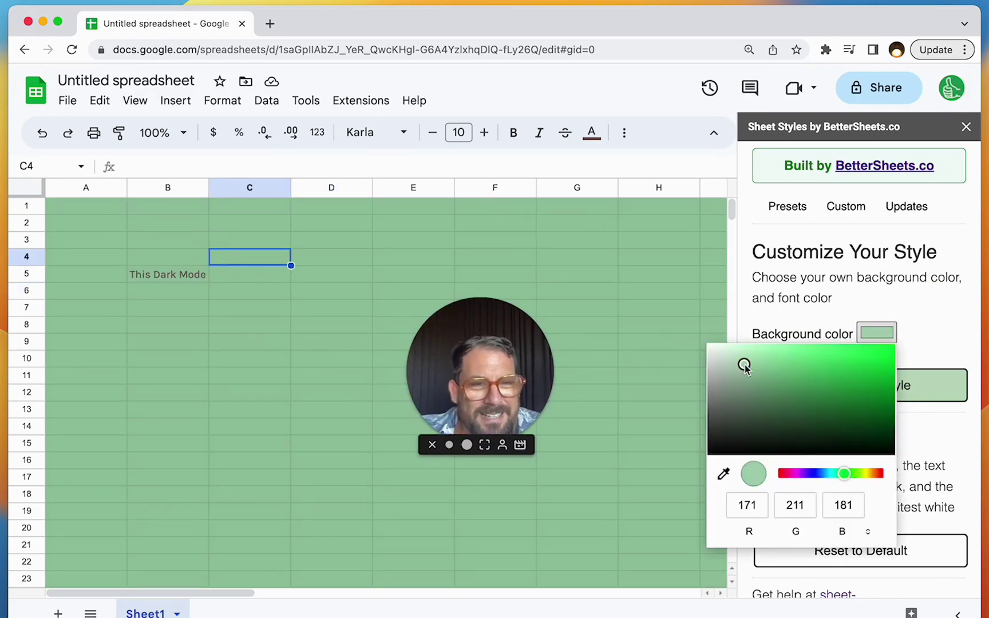
{"action": "left_click_drag", "start_coordinate": [743, 364], "coordinate": [725, 351]}
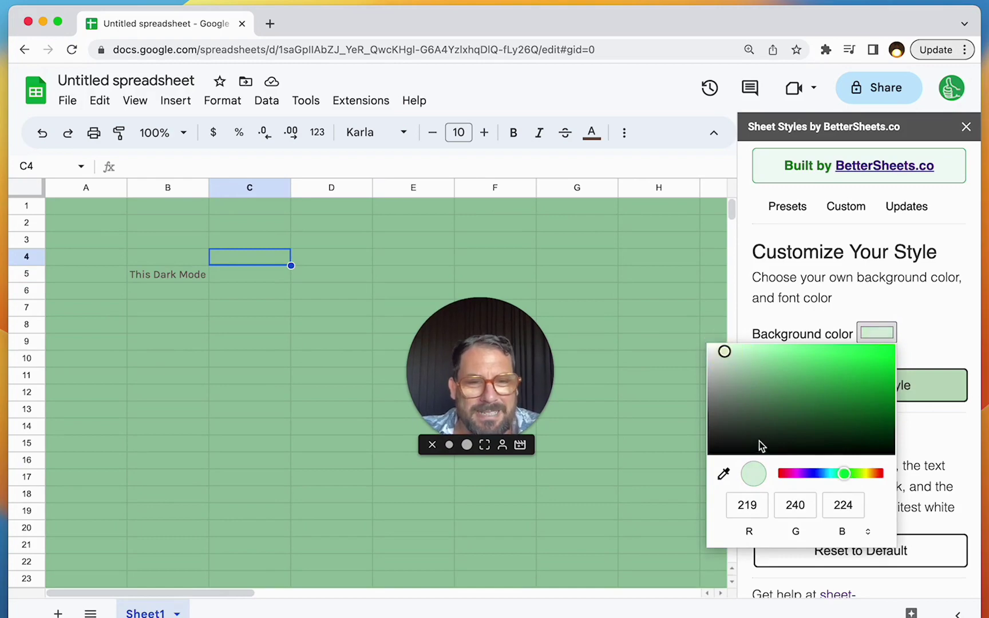
{"action": "left_click", "coordinate": [956, 294]}
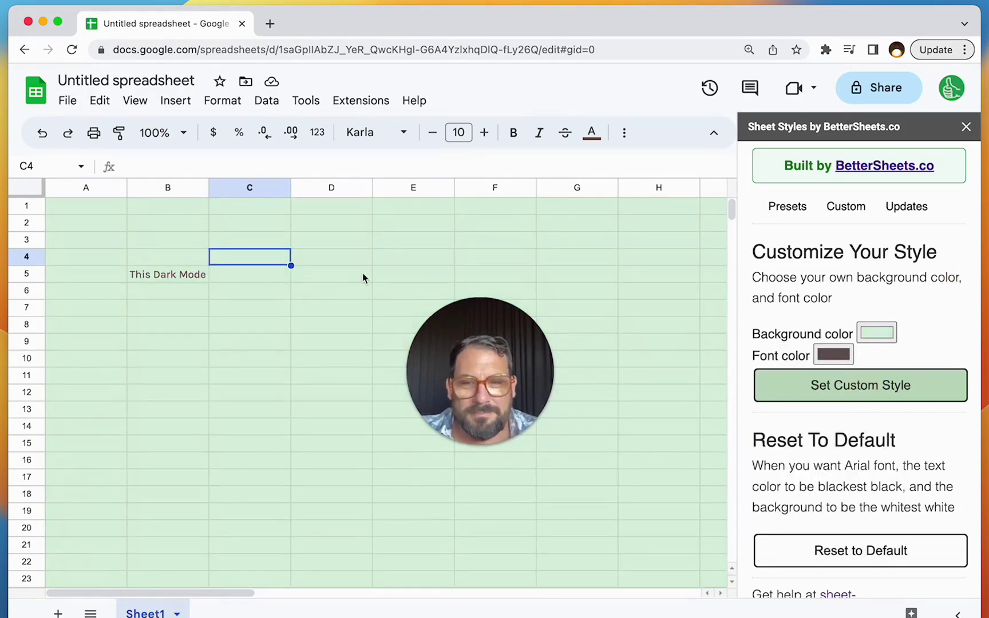
{"action": "left_click", "coordinate": [363, 275]}
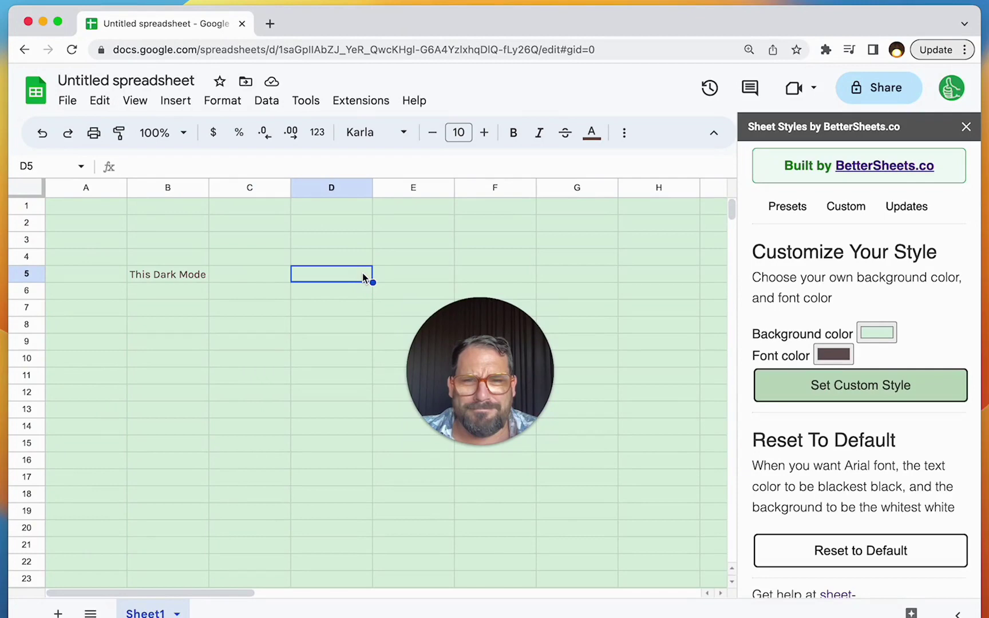
{"action": "left_click", "coordinate": [178, 280]}
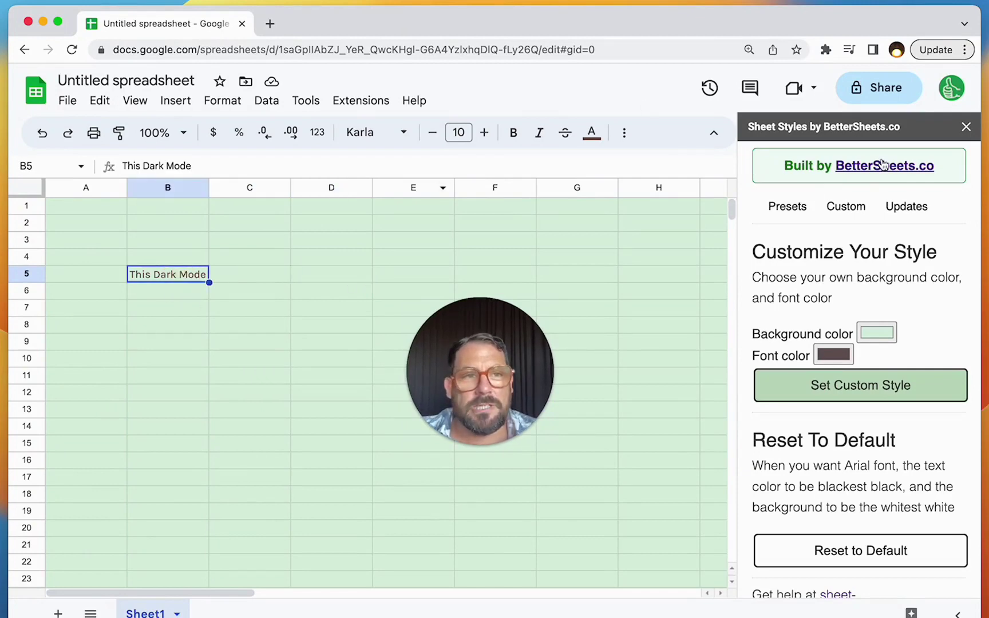
Close the Sheet Styles sidebar and select cell H6
{"action": "left_click", "coordinate": [966, 130]}
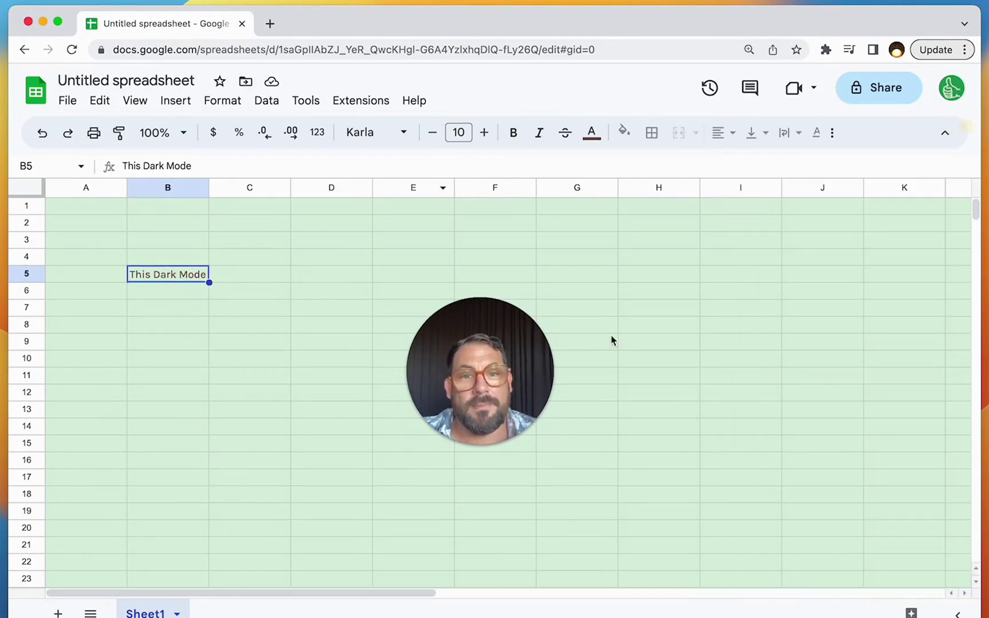
{"action": "left_click", "coordinate": [652, 296]}
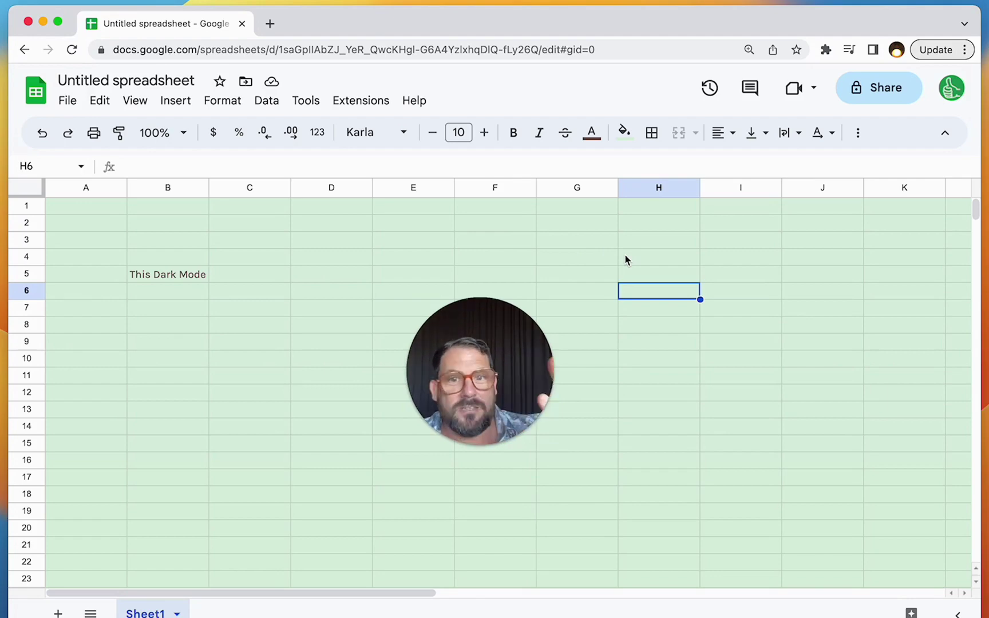
{"action": "left_click", "coordinate": [360, 101]}
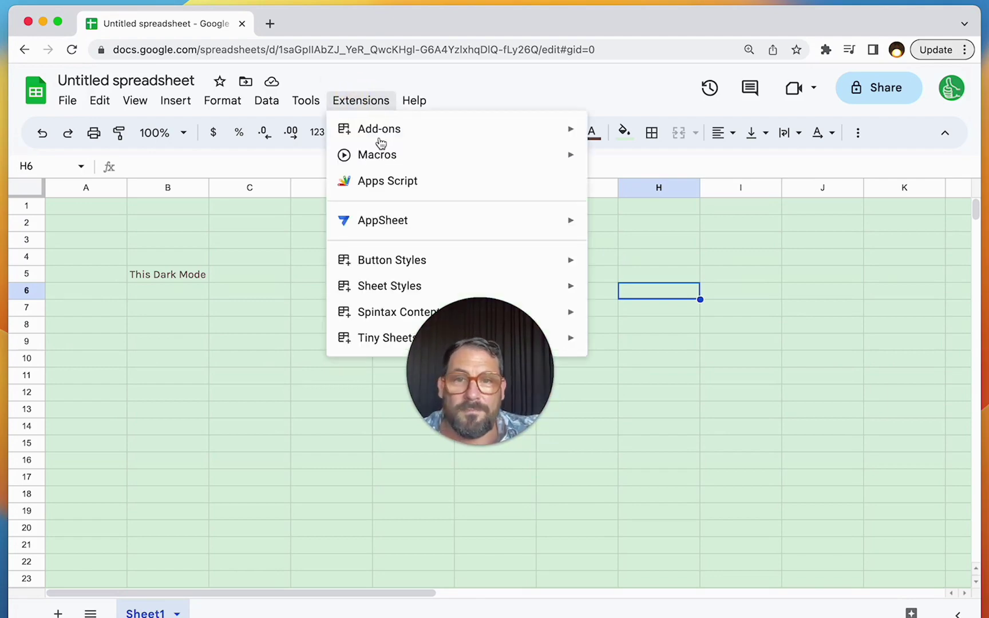
{"action": "mouse_move", "coordinate": [389, 291]}
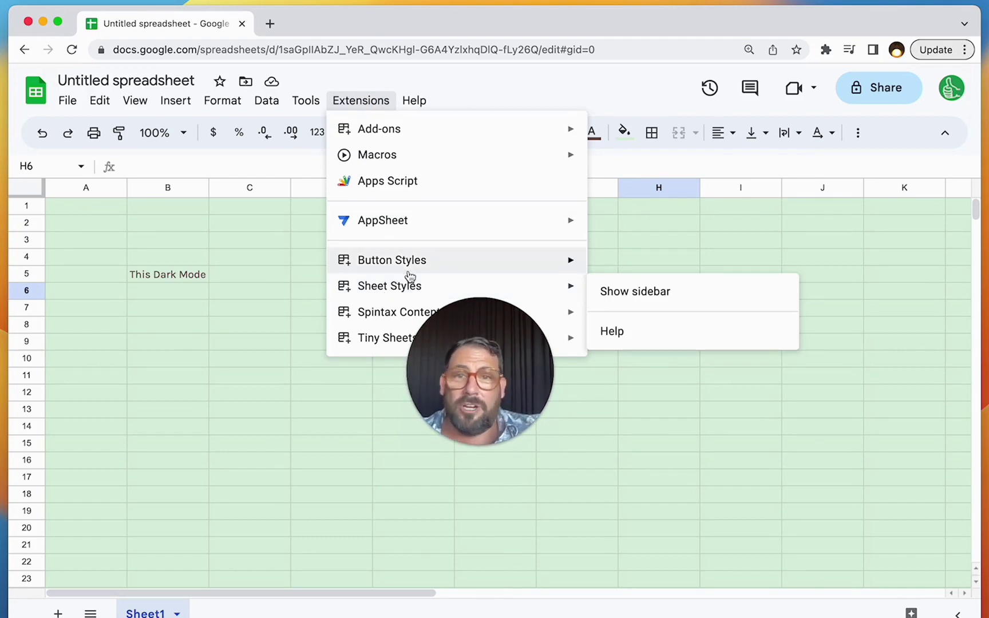
{"action": "left_click", "coordinate": [384, 51]}
{"action": "left_click", "coordinate": [381, 75]}
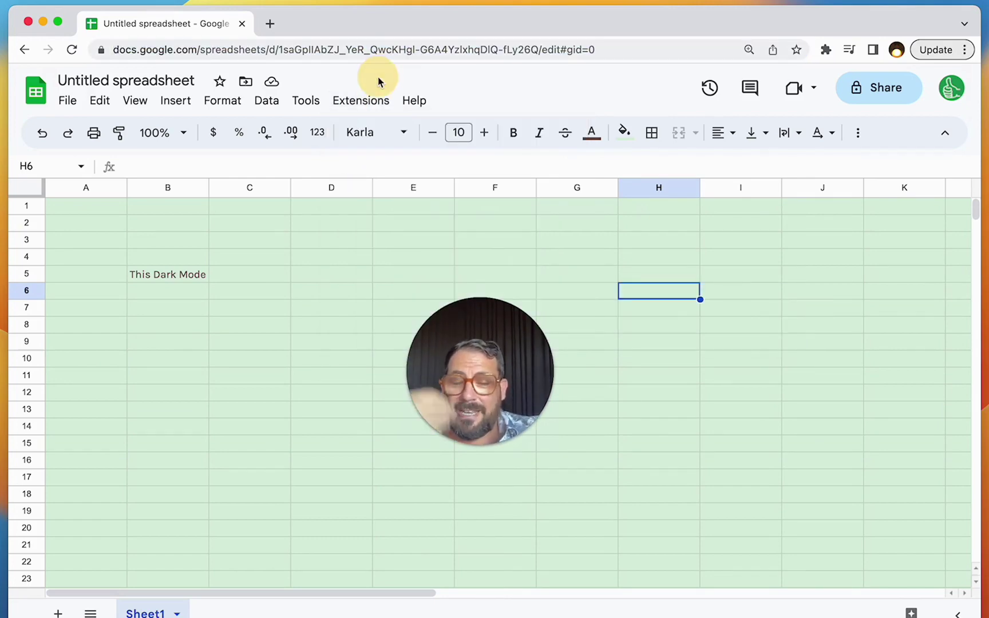